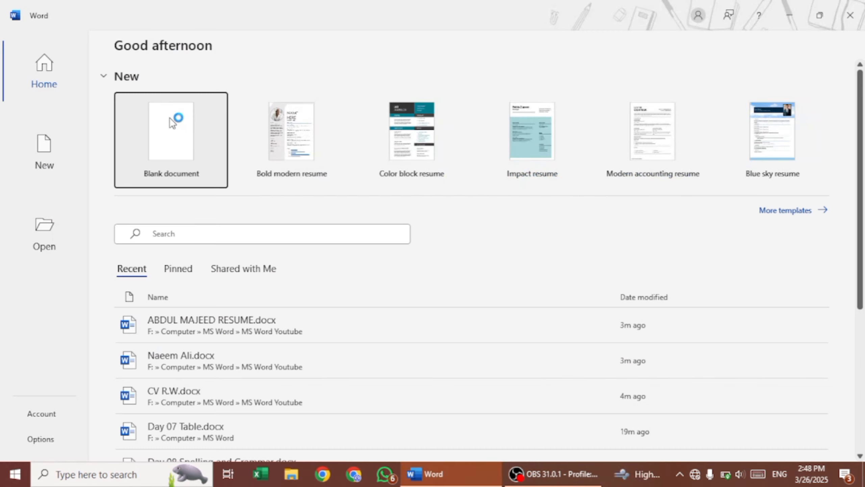
# - Create a blank document and insert an empty table of 5 columns by 4 rows
pyautogui.click(169, 118)
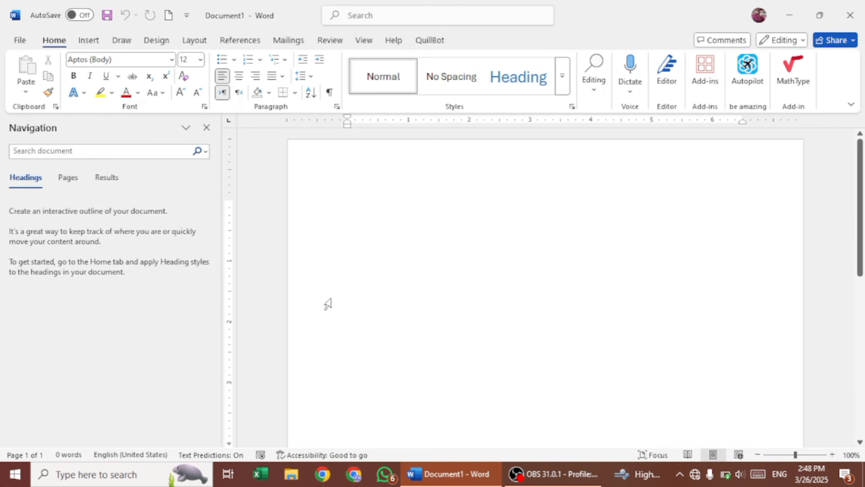
pyautogui.click(207, 129)
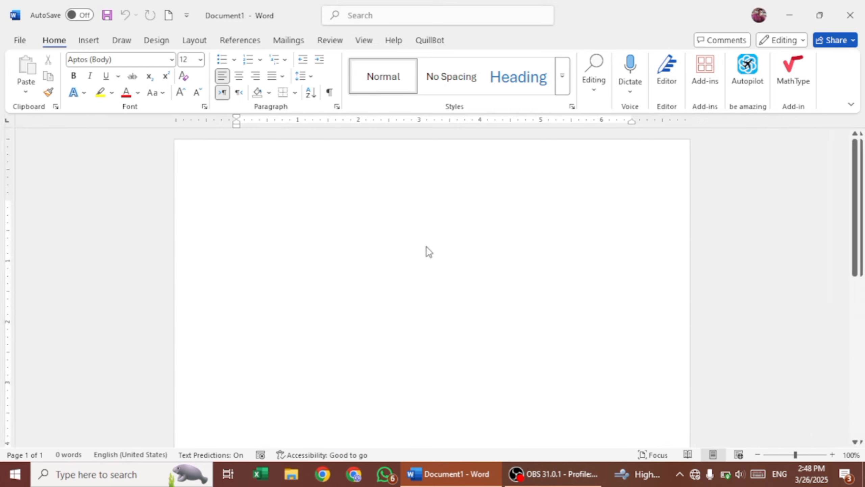
pyautogui.click(90, 42)
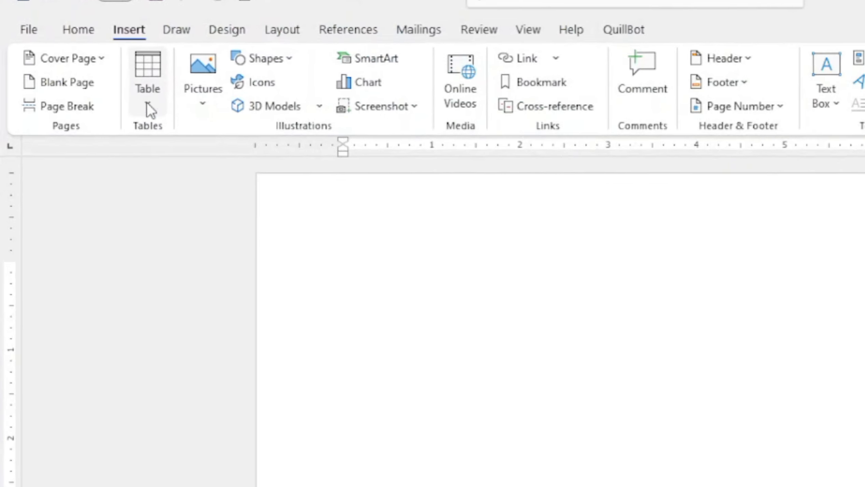
pyautogui.click(148, 109)
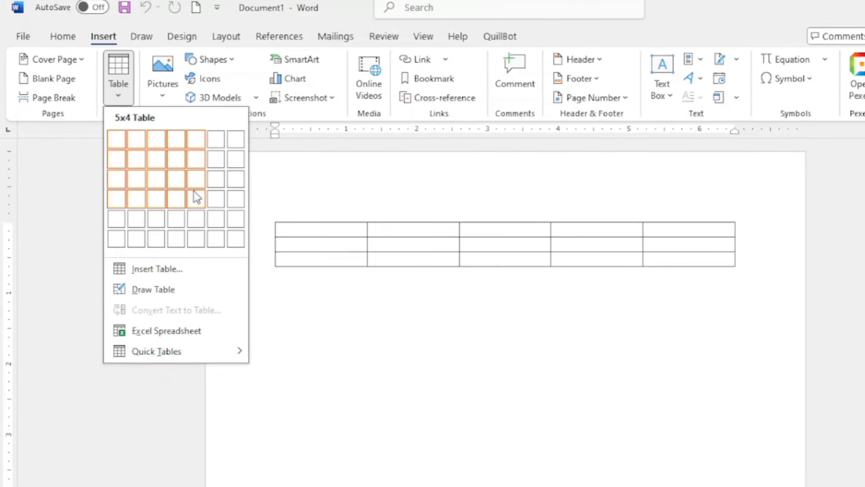
pyautogui.click(182, 189)
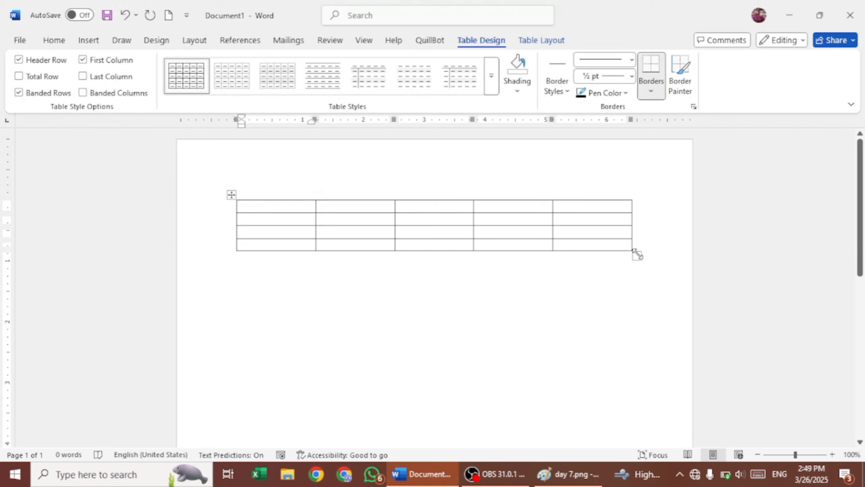
# - Enlarge the table across the page and type BIO DATA in the first cell
pyautogui.moveTo(672, 297); pyautogui.dragTo(670, 298)
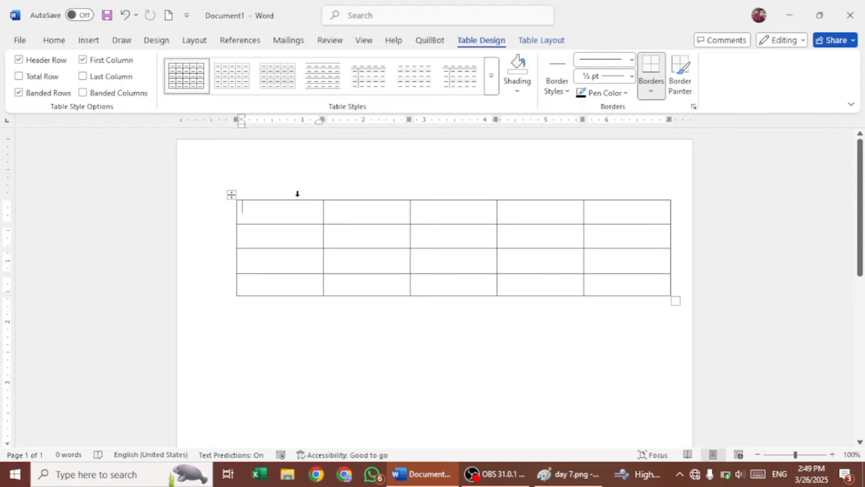
pyautogui.write('BIO DATA')
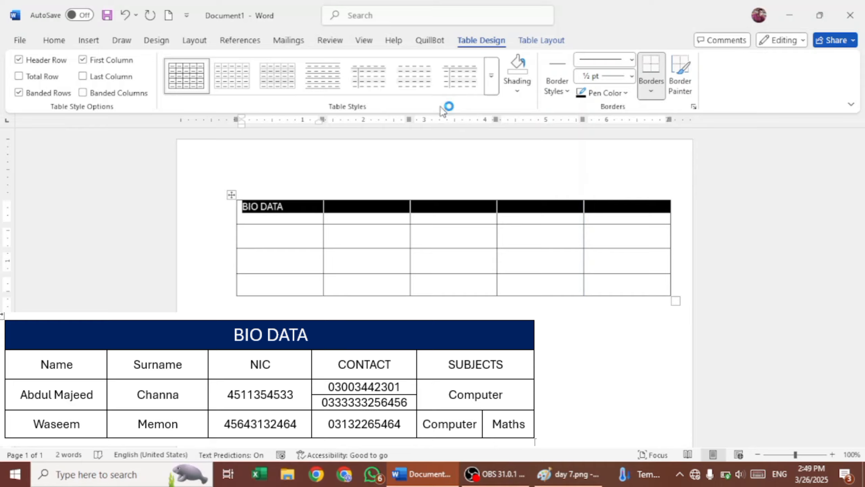
# - Merge the table's top row into one full-width cell containing BIO DATA
pyautogui.click(544, 40)
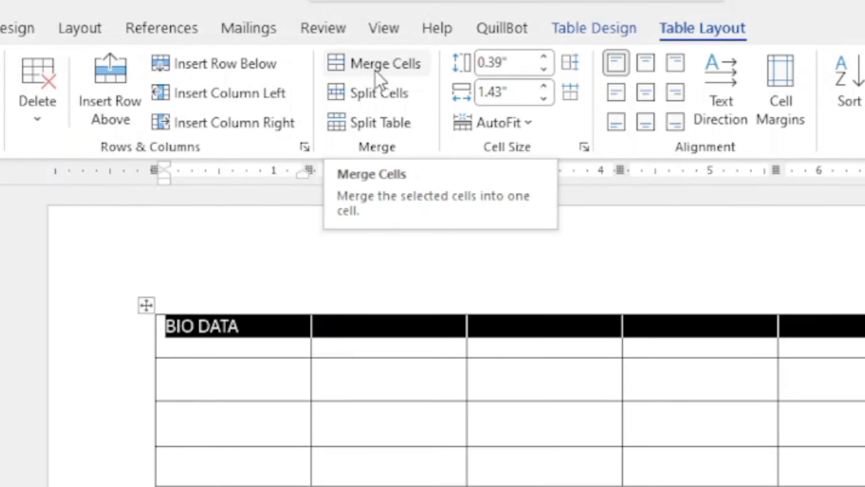
pyautogui.click(377, 69)
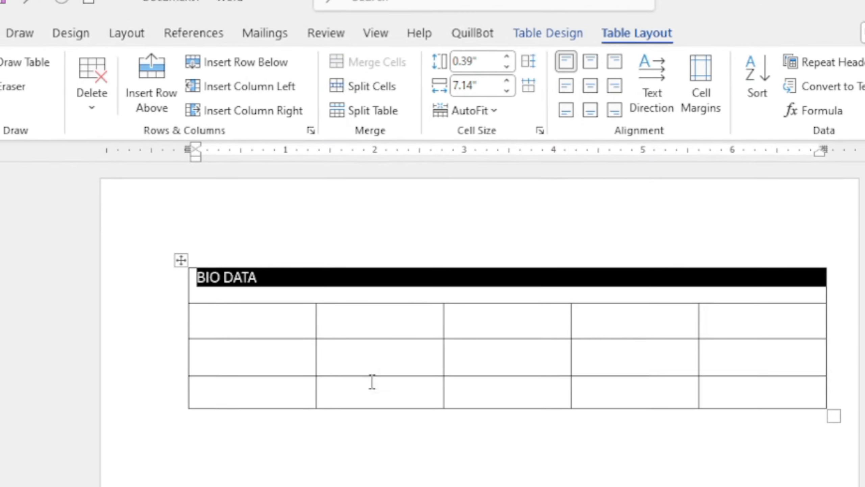
pyautogui.click(405, 352)
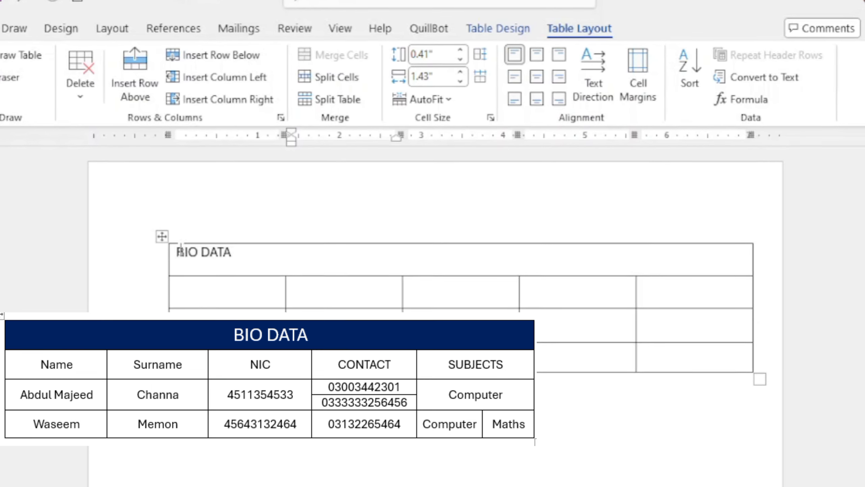
# - Try each cell alignment for BIO DATA, from top left through bottom right
pyautogui.moveTo(331, 259); pyautogui.dragTo(329, 262)
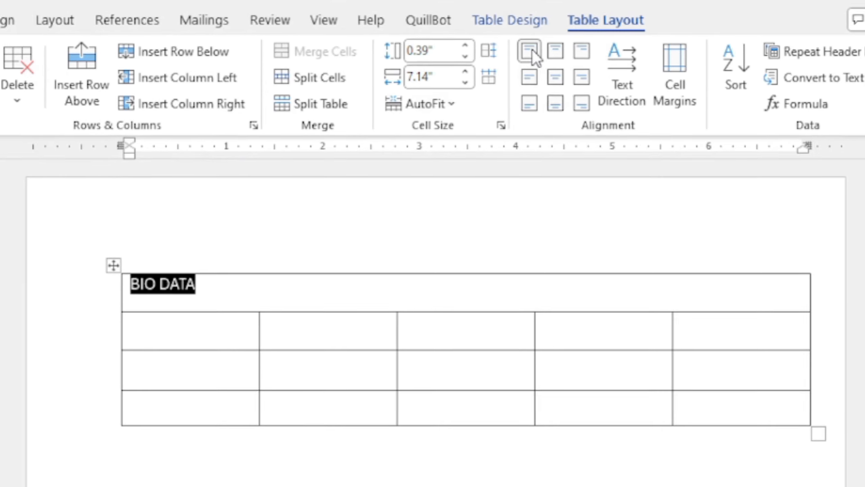
pyautogui.click(534, 52)
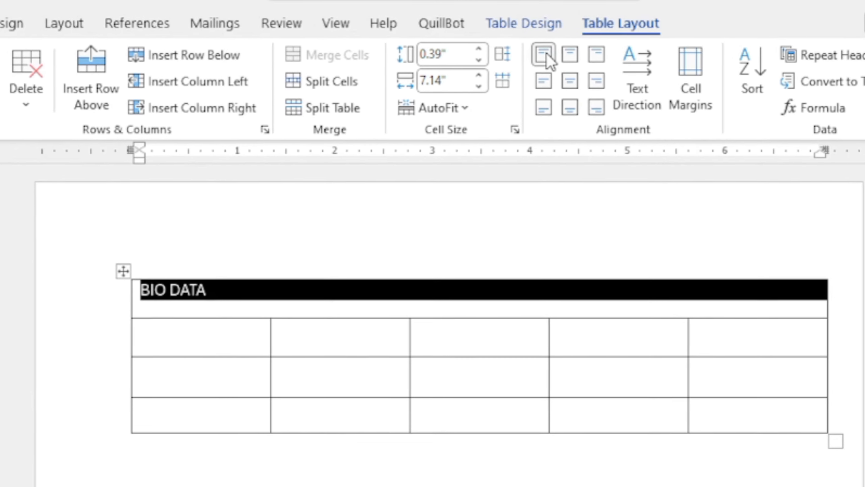
pyautogui.click(581, 60)
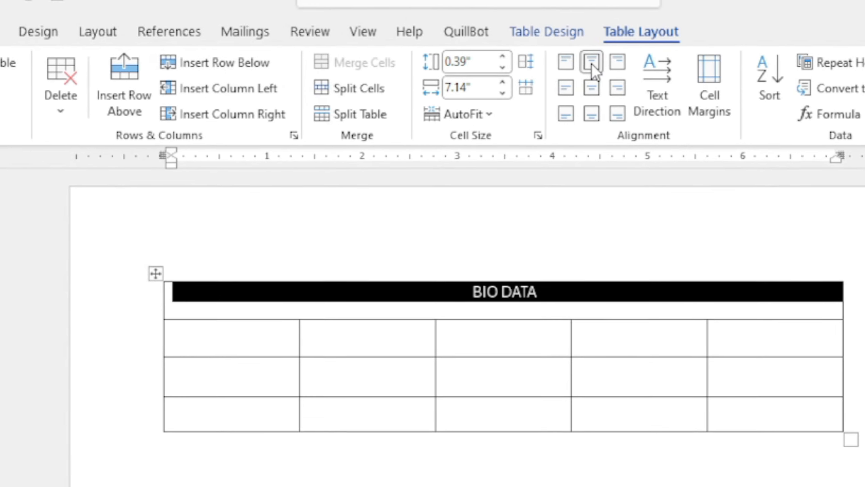
pyautogui.click(626, 67)
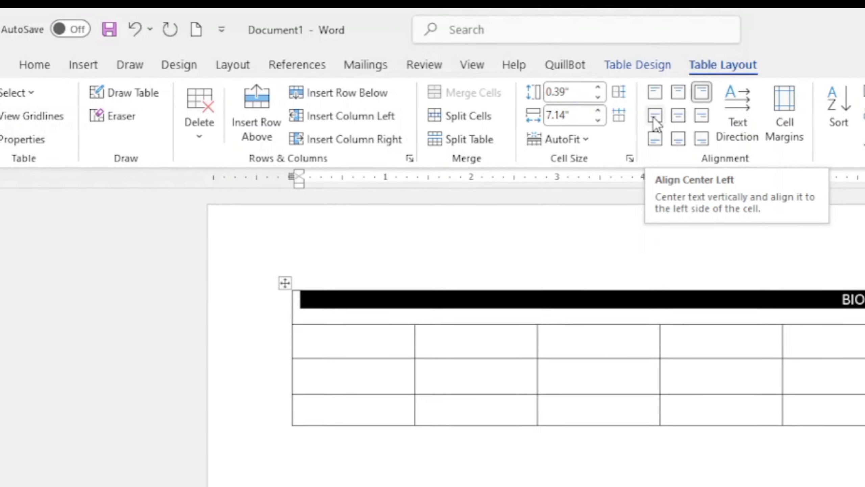
pyautogui.click(644, 112)
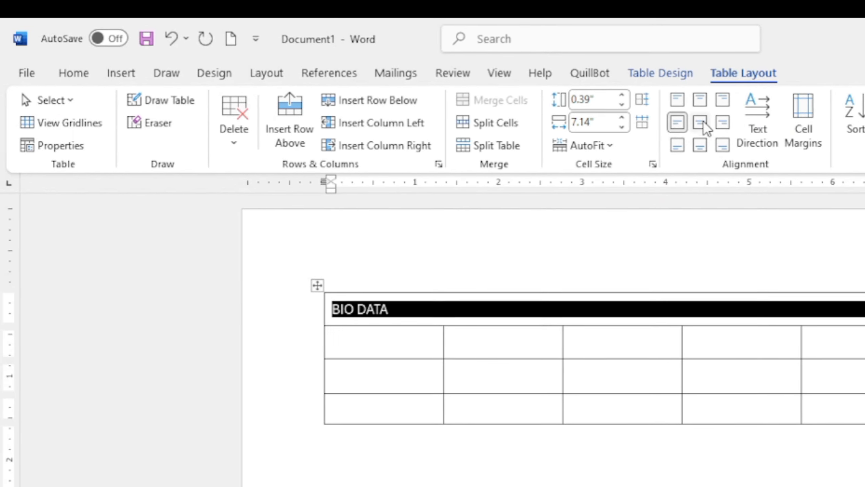
pyautogui.click(702, 124)
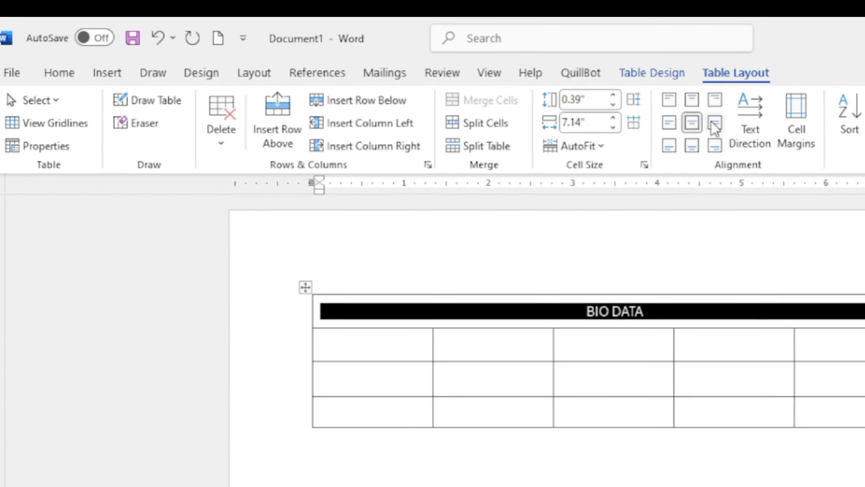
pyautogui.click(704, 121)
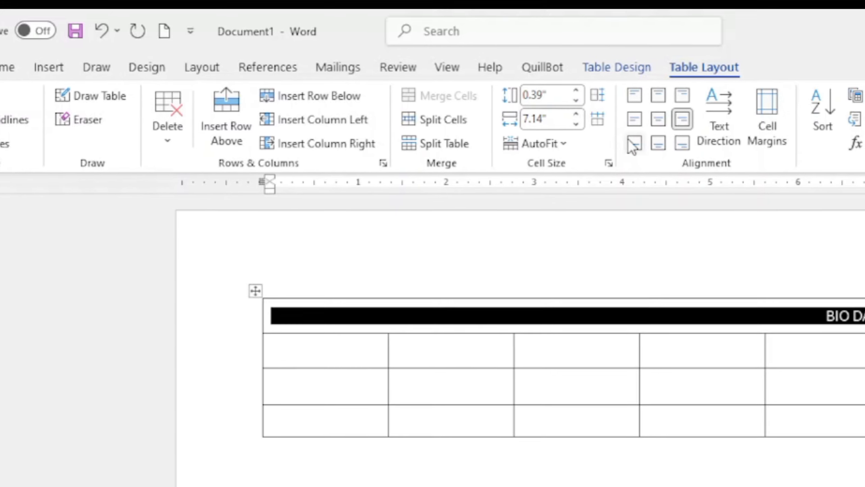
pyautogui.click(625, 145)
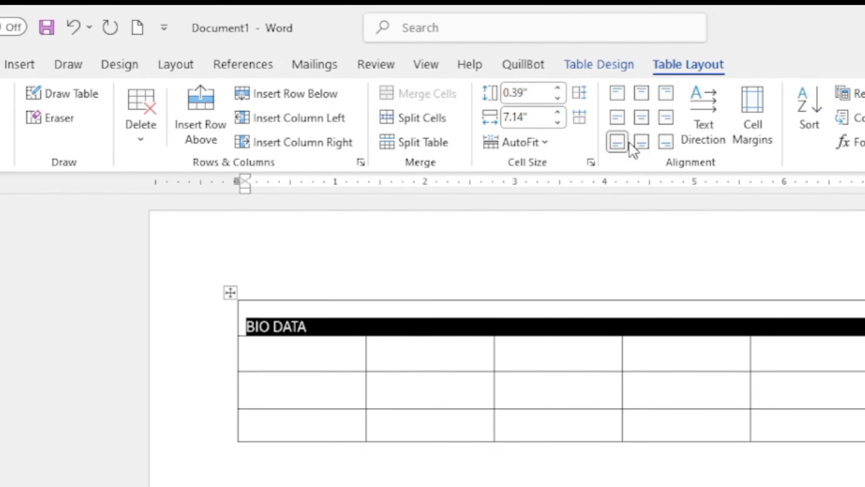
pyautogui.click(650, 143)
pyautogui.click(657, 141)
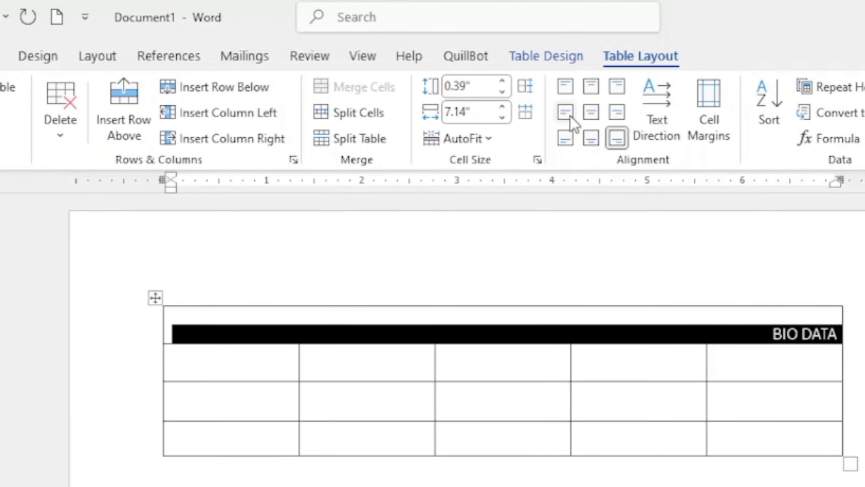
# - Set BIO DATA to Align Center, centred horizontally and vertically in the cell
pyautogui.click(580, 111)
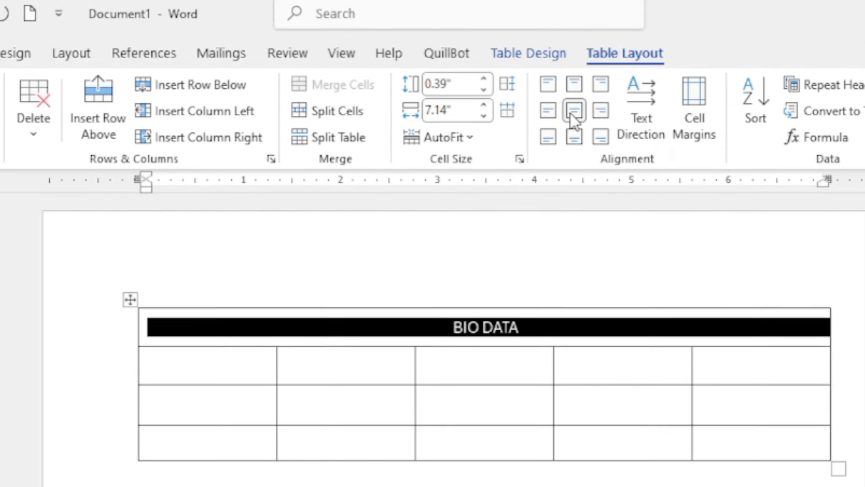
pyautogui.click(404, 413)
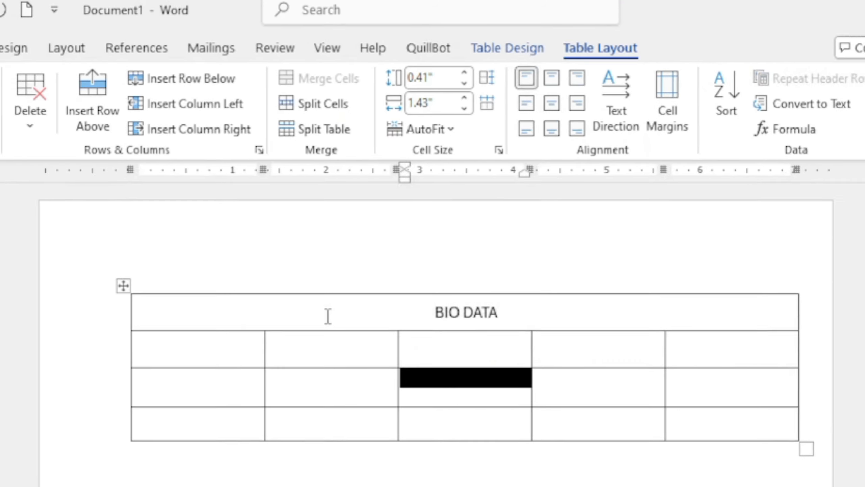
pyautogui.click(330, 340)
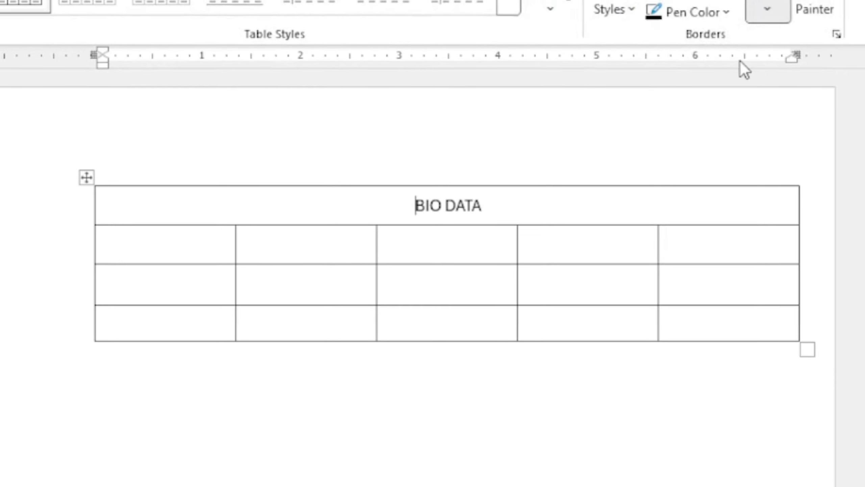
# - Shade the BIO DATA header cell dark navy blue, replacing a trial light-green fill
pyautogui.click(555, 25)
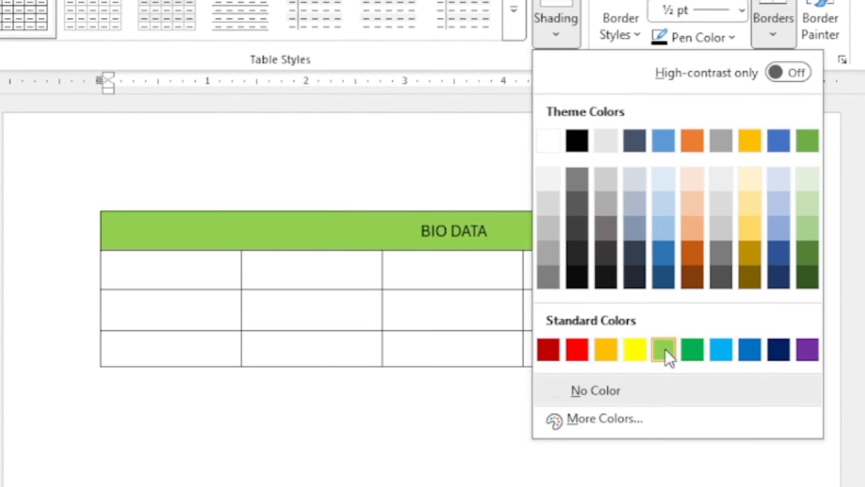
pyautogui.click(663, 343)
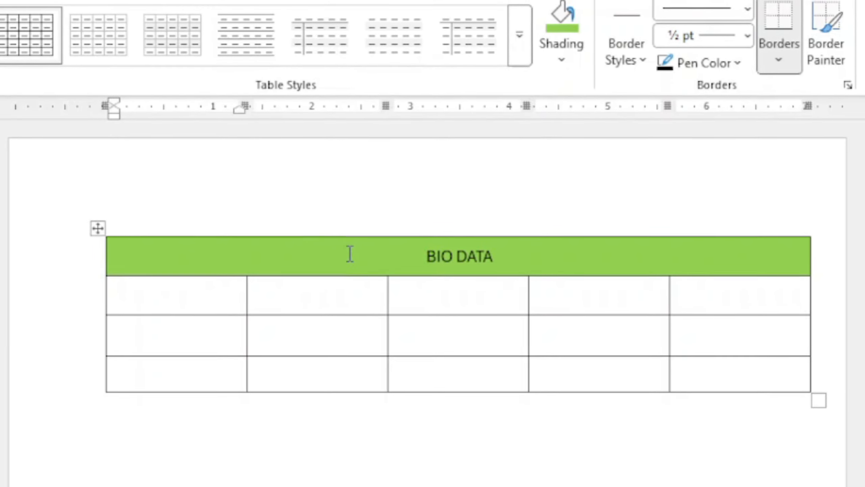
pyautogui.click(361, 251)
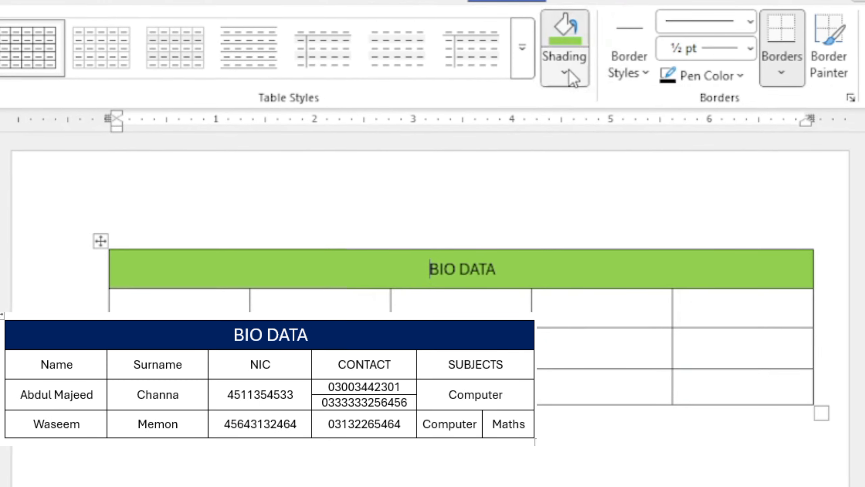
pyautogui.click(570, 66)
pyautogui.click(788, 395)
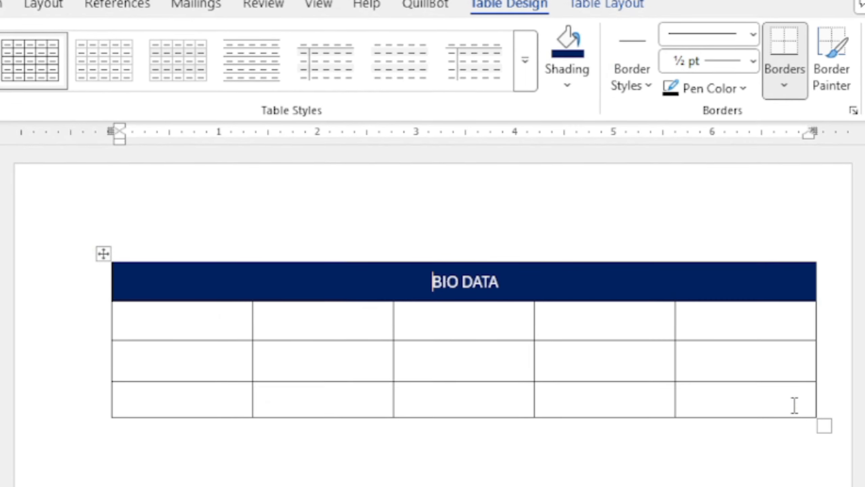
pyautogui.click(228, 328)
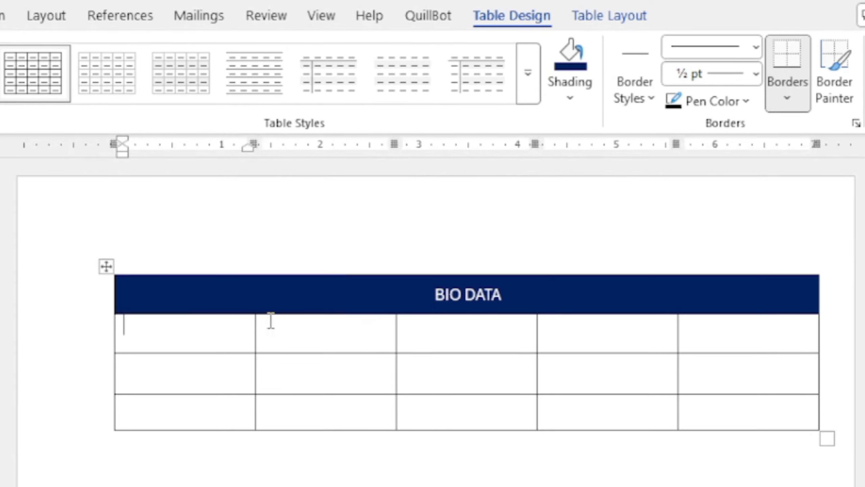
pyautogui.moveTo(595, 308); pyautogui.dragTo(523, 308)
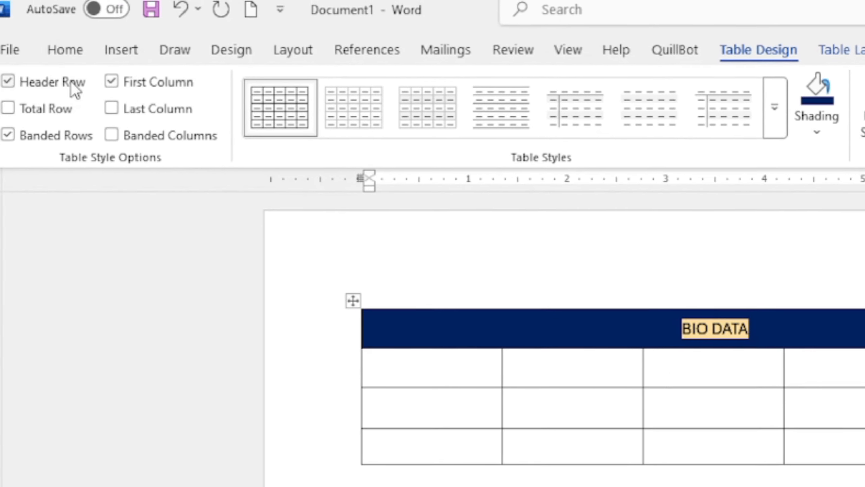
pyautogui.click(65, 51)
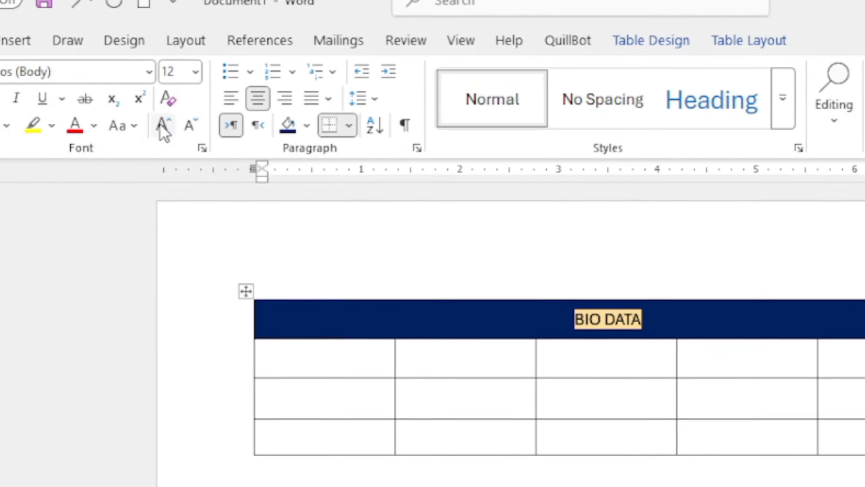
# - Resize the BIO DATA heading to 18 pt using Grow and Shrink Font
pyautogui.click(199, 128)
pyautogui.click(199, 128)
pyautogui.click(200, 128)
pyautogui.click(199, 127)
pyautogui.click(125, 121)
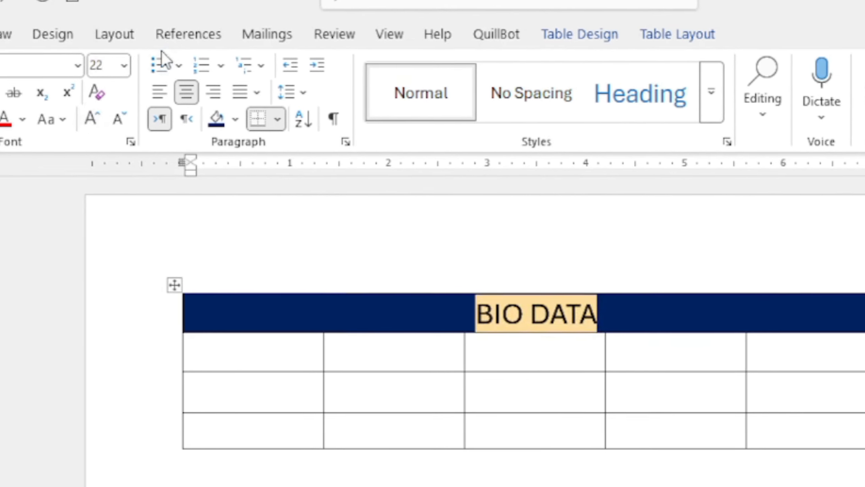
pyautogui.click(81, 118)
pyautogui.click(81, 117)
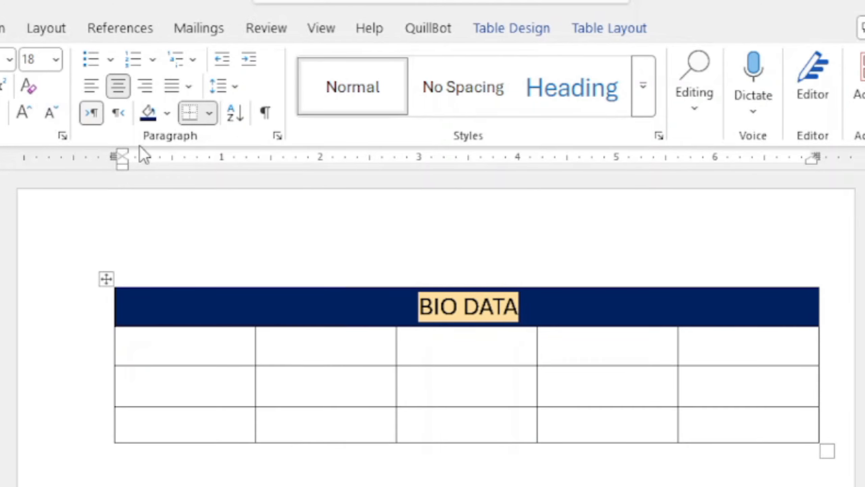
pyautogui.click(222, 364)
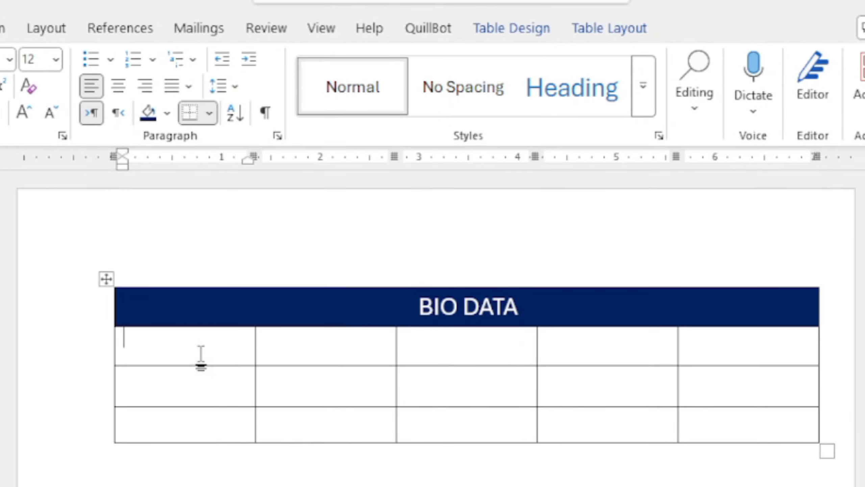
# - Centre the content of the three empty rows below the header
pyautogui.moveTo(89, 360); pyautogui.dragTo(79, 422)
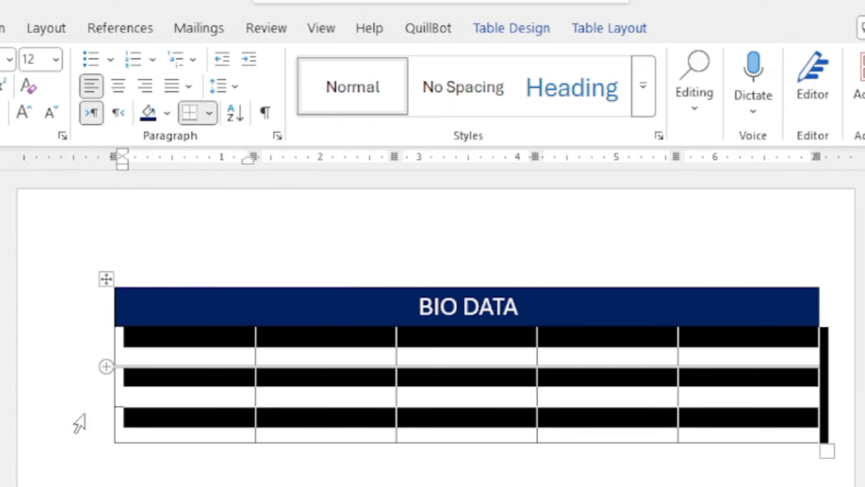
pyautogui.click(592, 39)
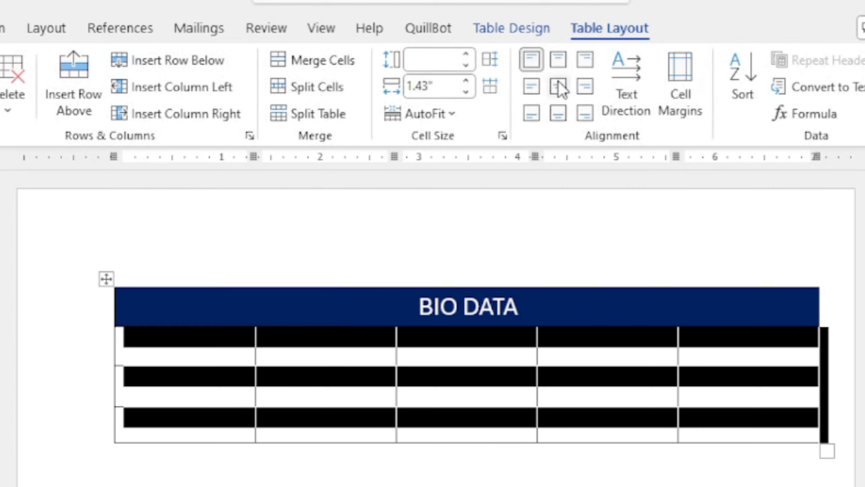
pyautogui.click(558, 87)
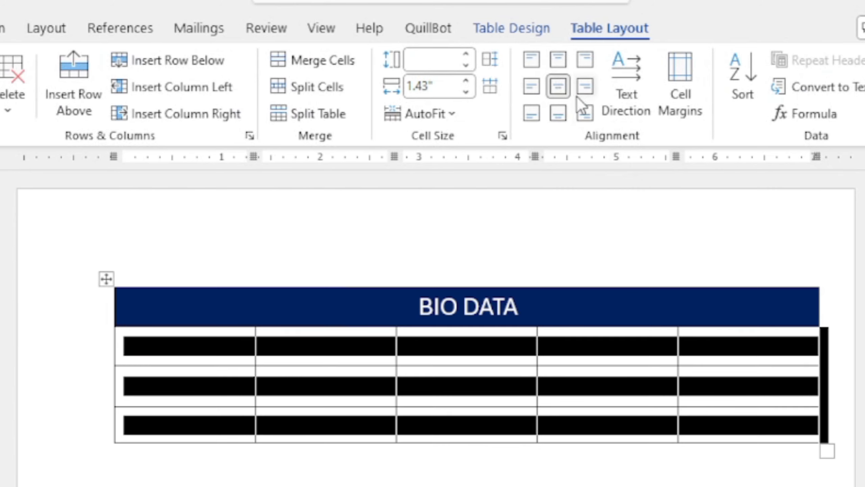
pyautogui.click(376, 390)
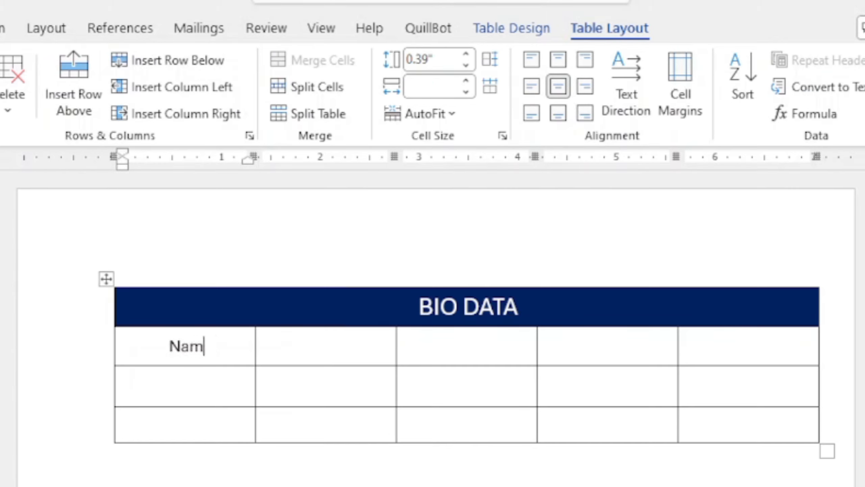
# - Type the headings Name, Surname, NIC, CONTACT and SUBJECTS across the row below BIO DATA
pyautogui.press('Tab')
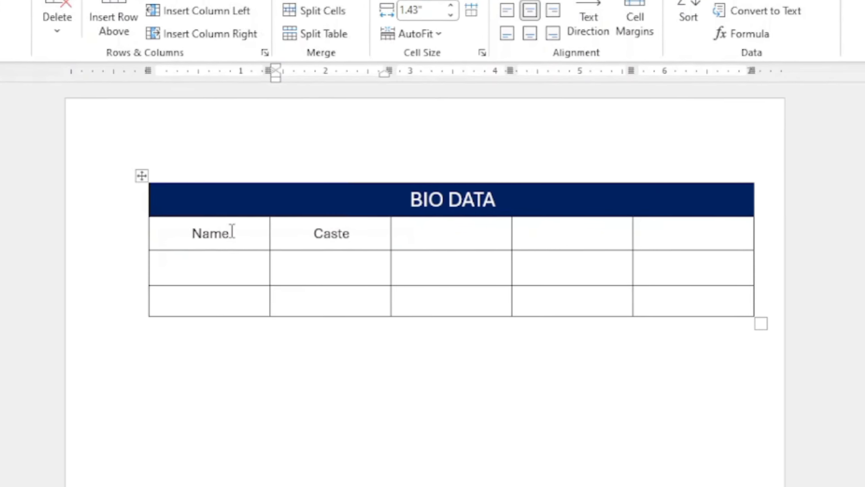
pyautogui.press('BackSpace')
pyautogui.press('BackSpace')
pyautogui.press('BackSpace')
pyautogui.press('BackSpace')
pyautogui.press('BackSpace')
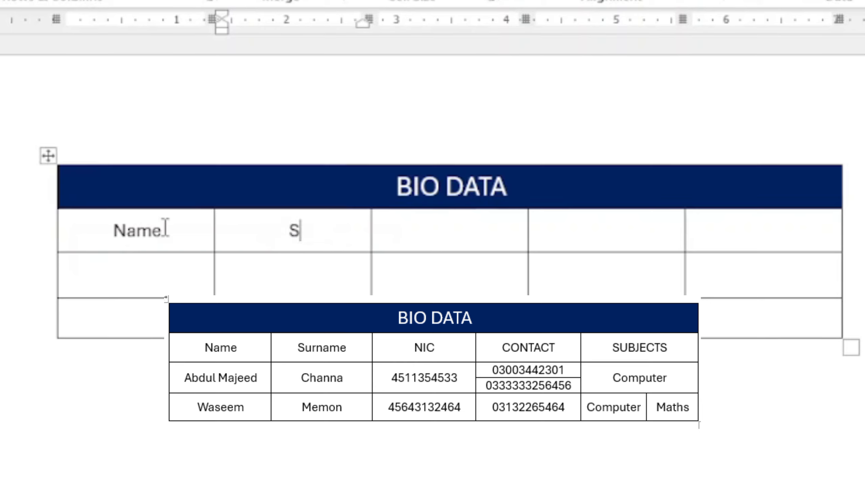
pyautogui.write('Surname')
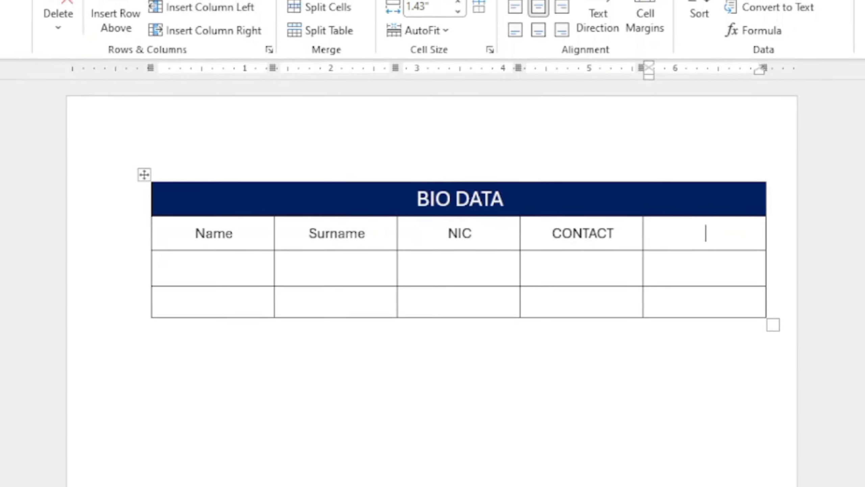
pyautogui.write('BJECTS')
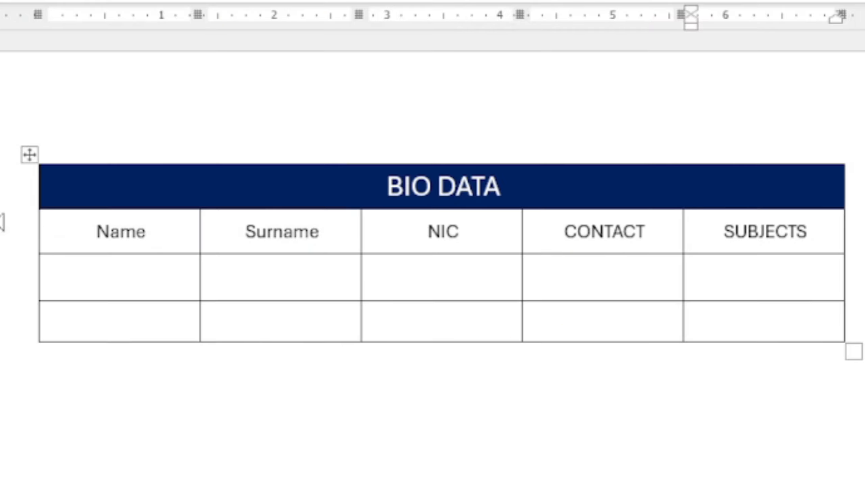
pyautogui.click(118, 286)
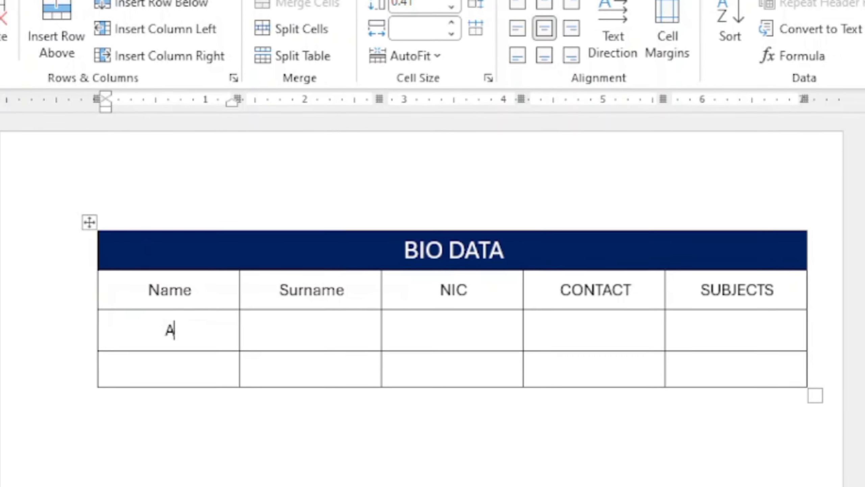
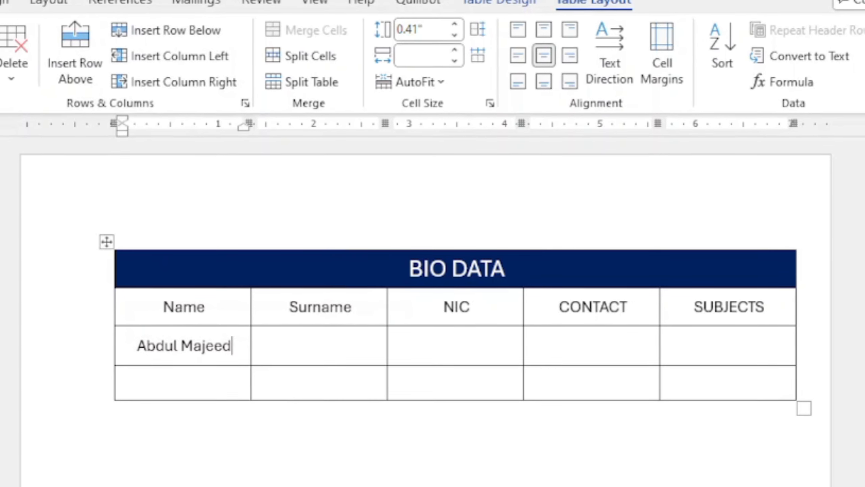
# - Enter the person's name, surname and NIC number into the first data row
pyautogui.press('Tab')
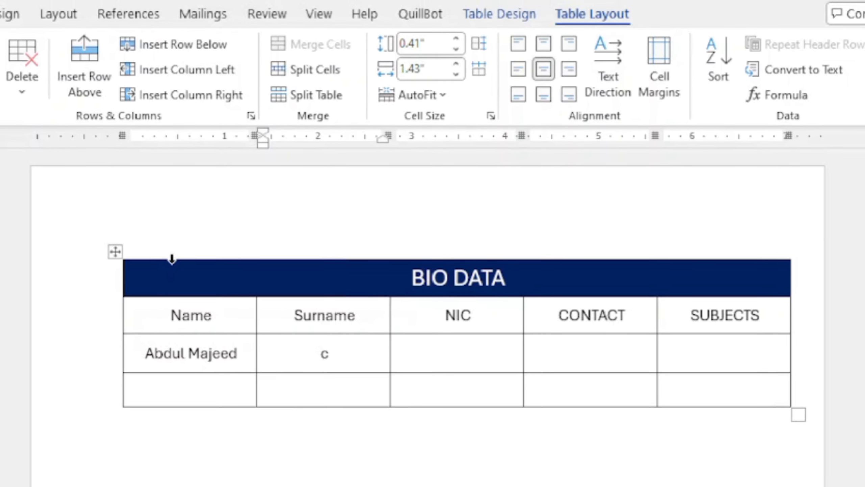
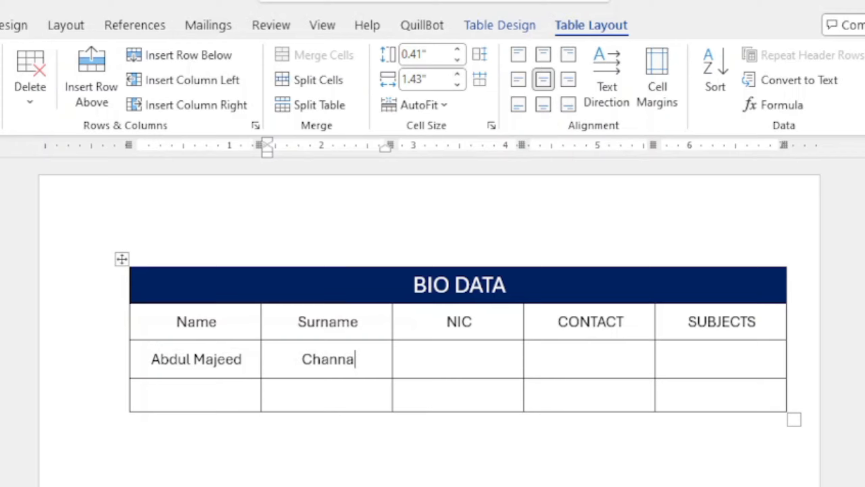
pyautogui.press('Tab')
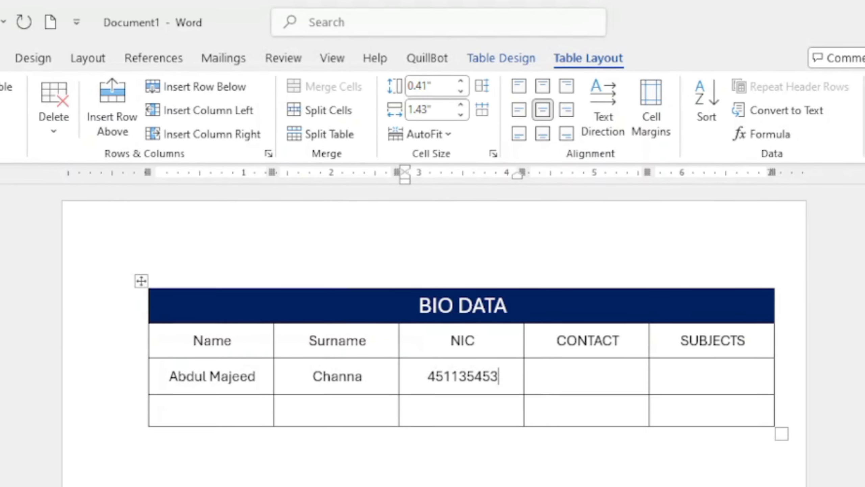
pyautogui.press('Tab')
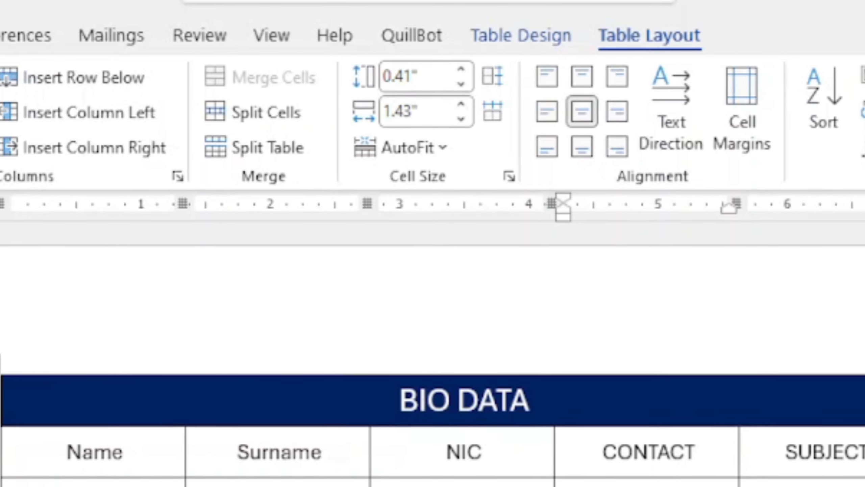
# - Split the CONTACT cell into 1 column and 2 rows, then begin a phone number in the upper cell
pyautogui.click(268, 110)
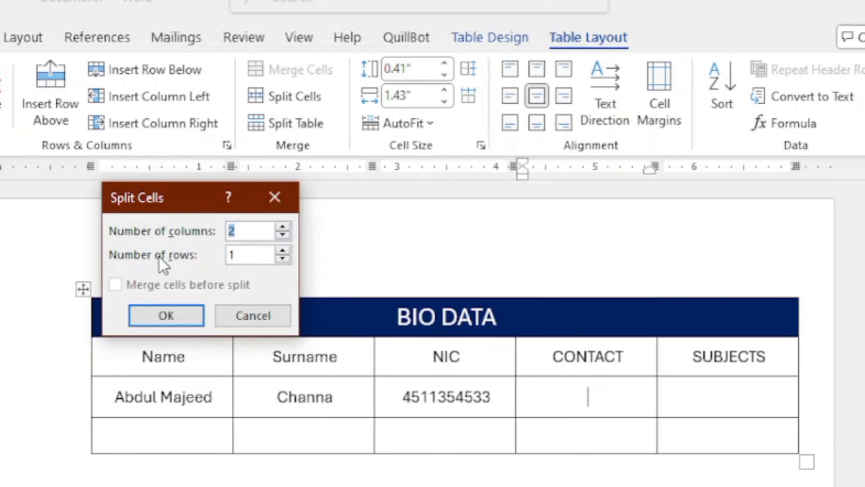
pyautogui.write('1')
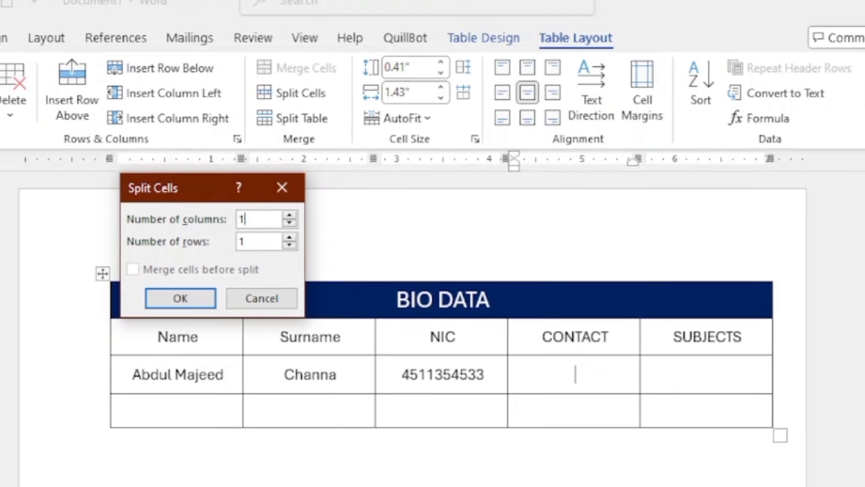
pyautogui.click(255, 249)
pyautogui.press('BackSpace')
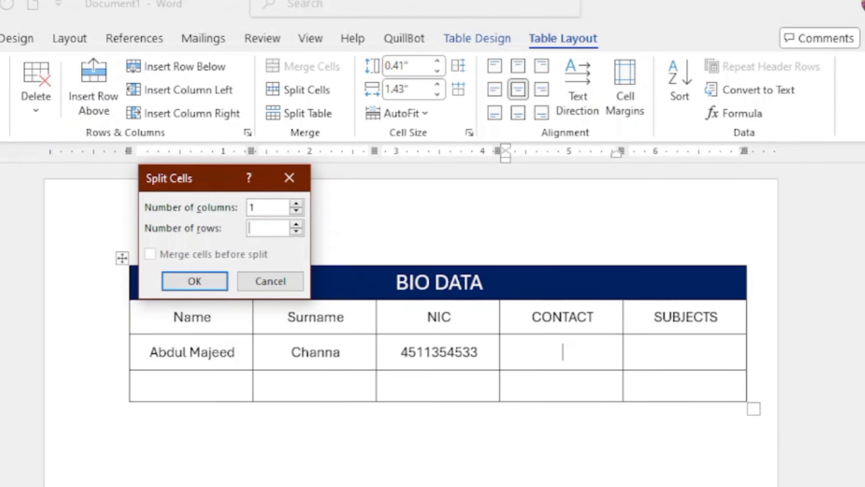
pyautogui.write('2')
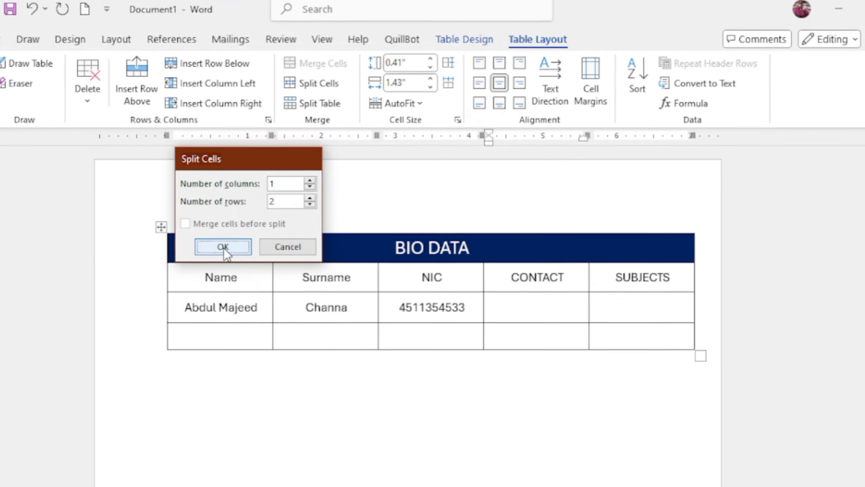
pyautogui.click(219, 251)
pyautogui.click(529, 301)
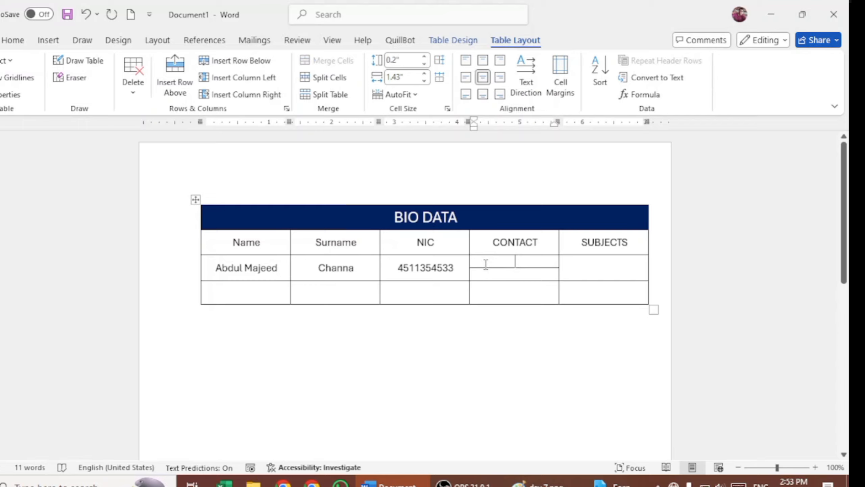
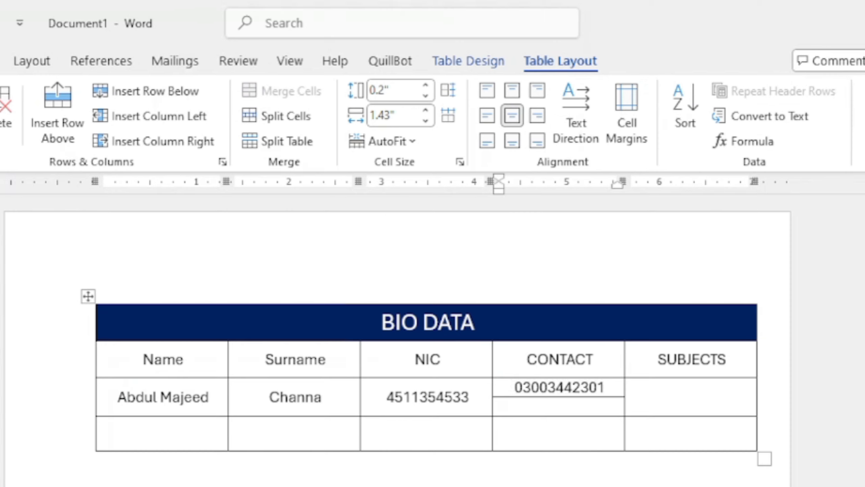
# - Type the second phone number into the lower CONTACT cell
pyautogui.write('456')
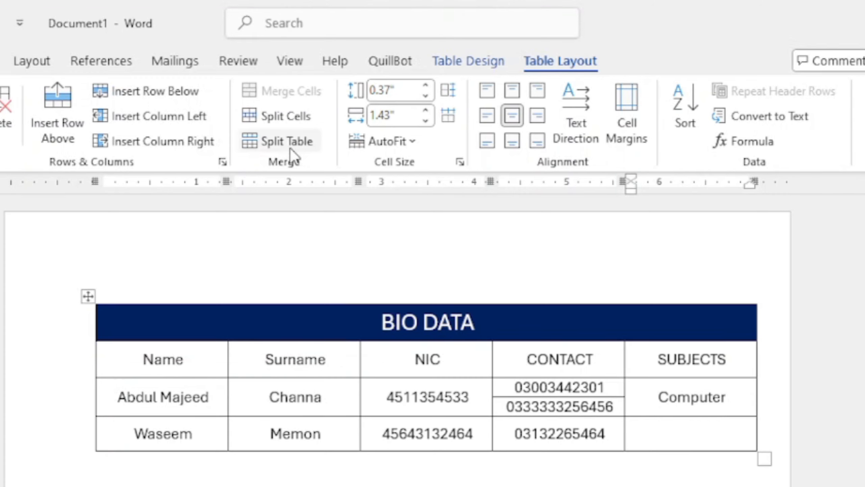
# - Split the second row's SUBJECTS cell into 2 columns by 1 row, then enter Computer and Maths
pyautogui.click(278, 120)
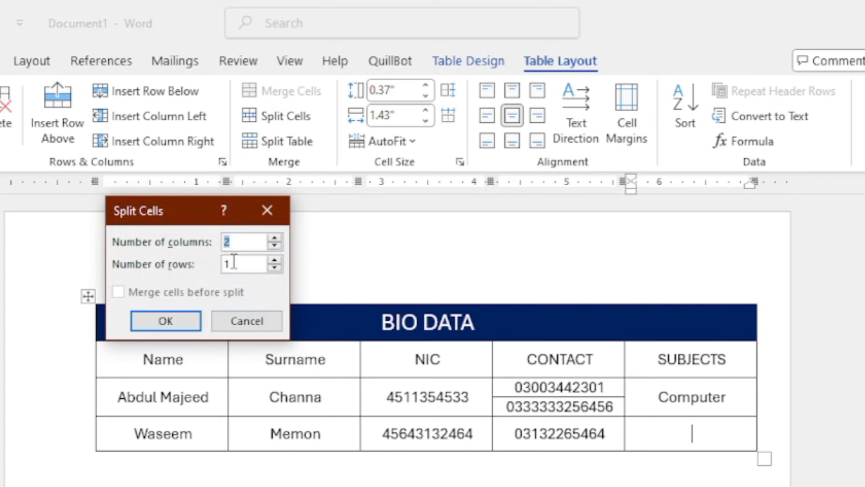
pyautogui.click(162, 323)
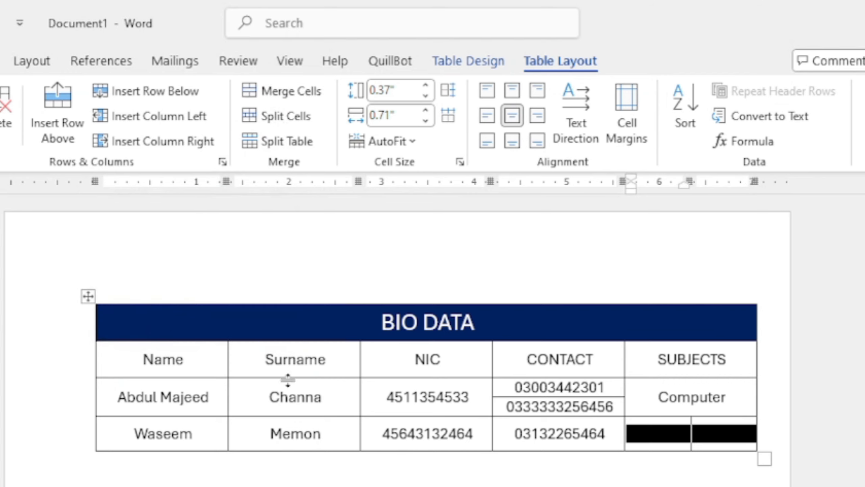
pyautogui.click(659, 437)
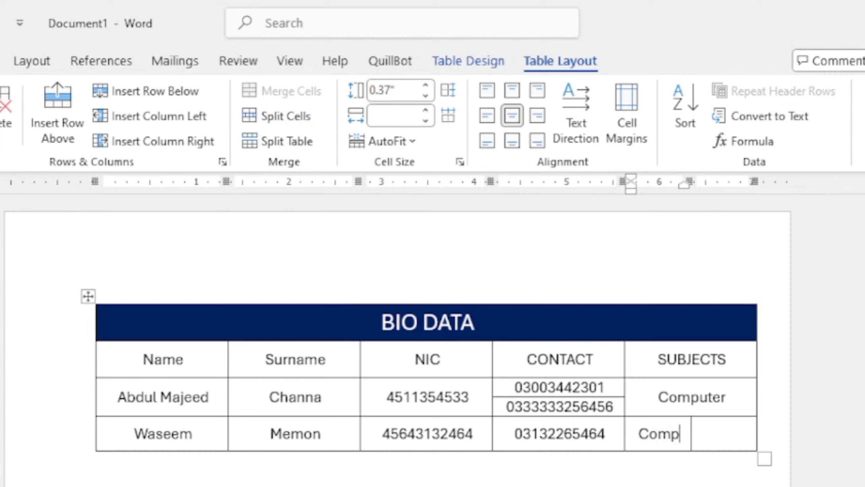
pyautogui.write('Computer')
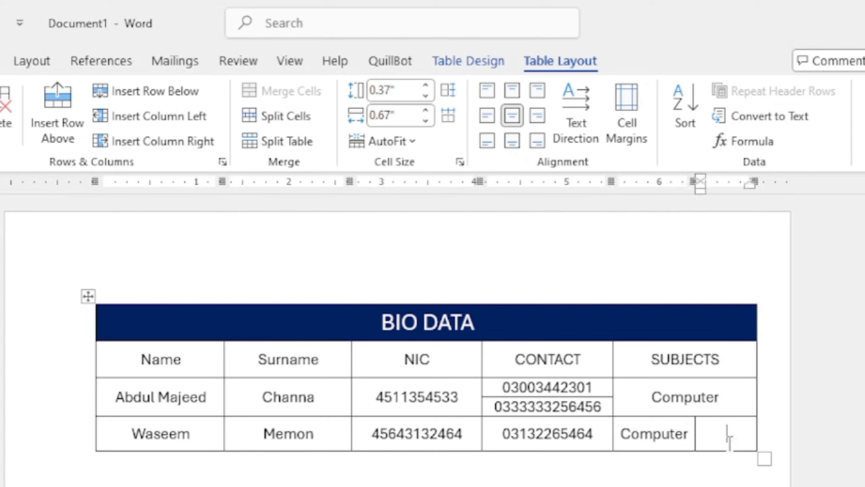
pyautogui.write('Maths')
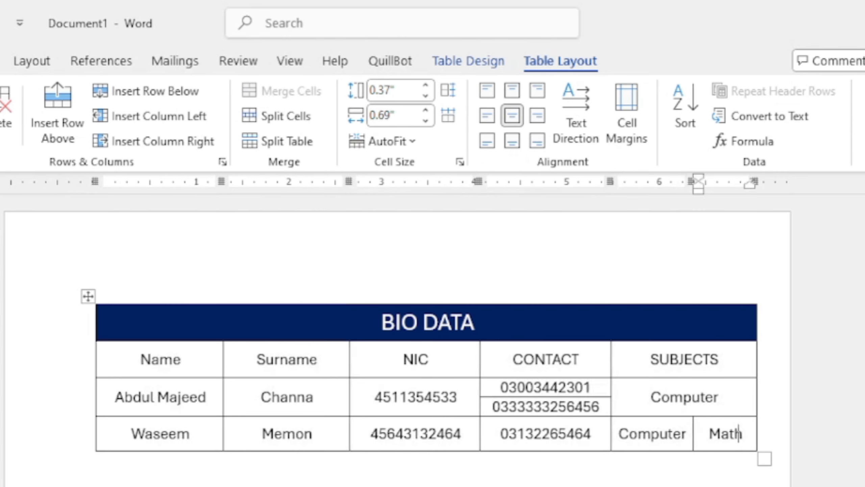